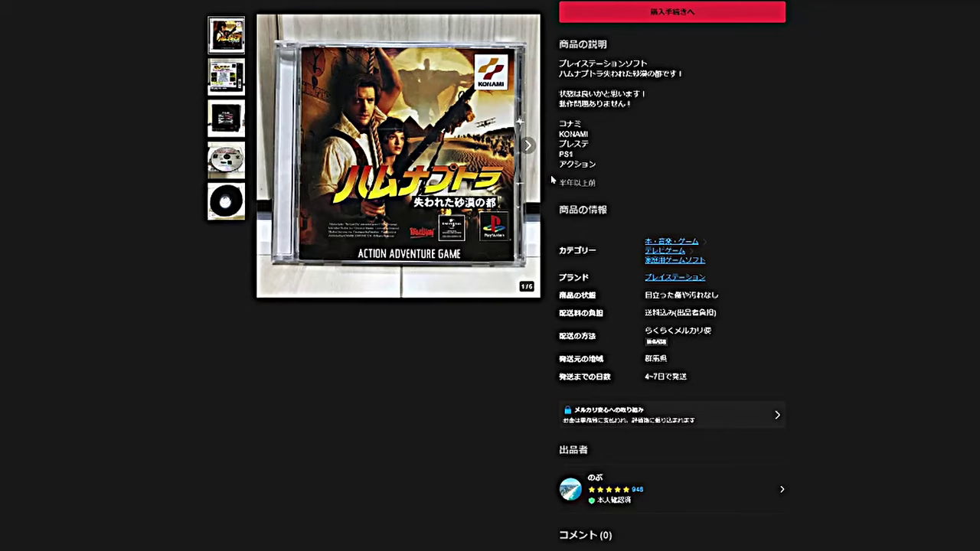
Step: Show the Mercari listing's third photo of the case interior, then delete Blender's default cube
{"action": "left_click", "coordinate": [527, 148]}
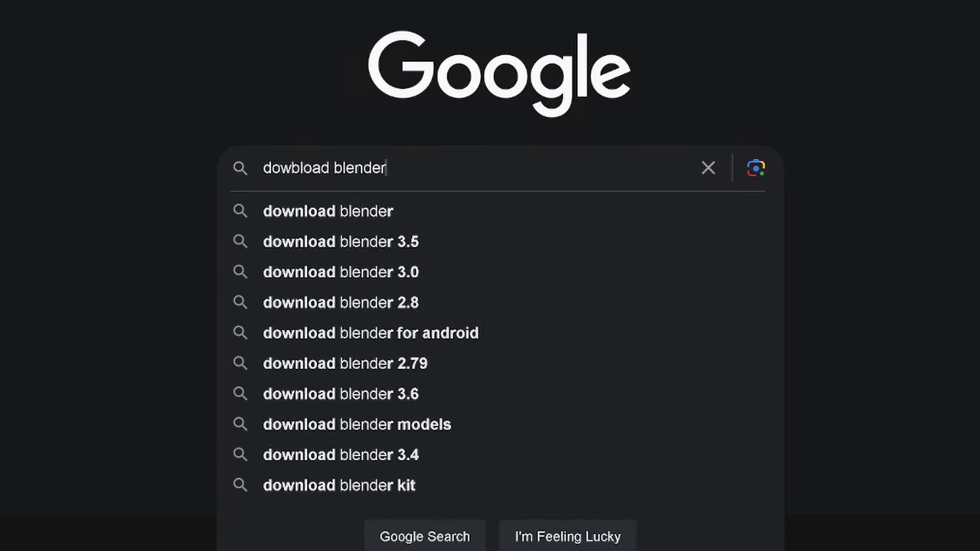
{"action": "type", "text": "para no"}
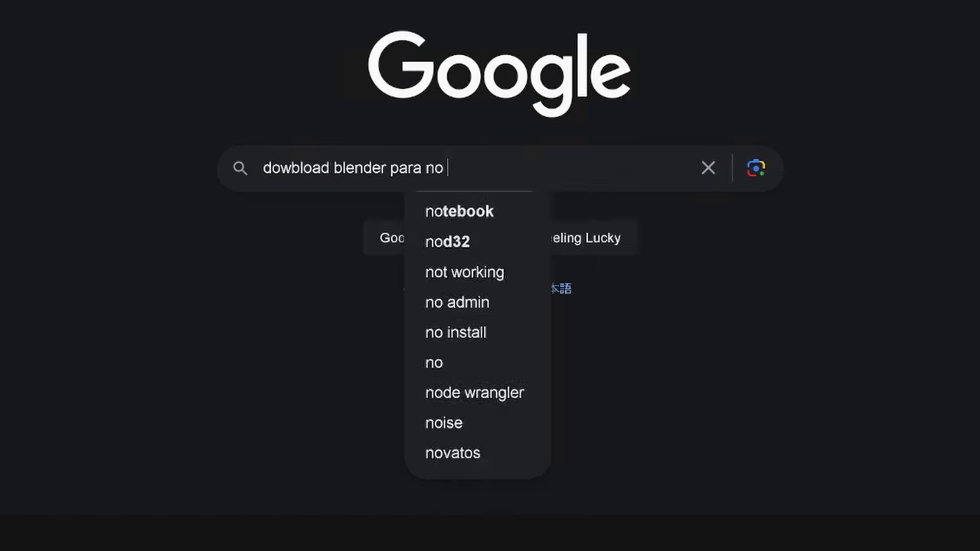
{"action": "type", "text": " robar y"}
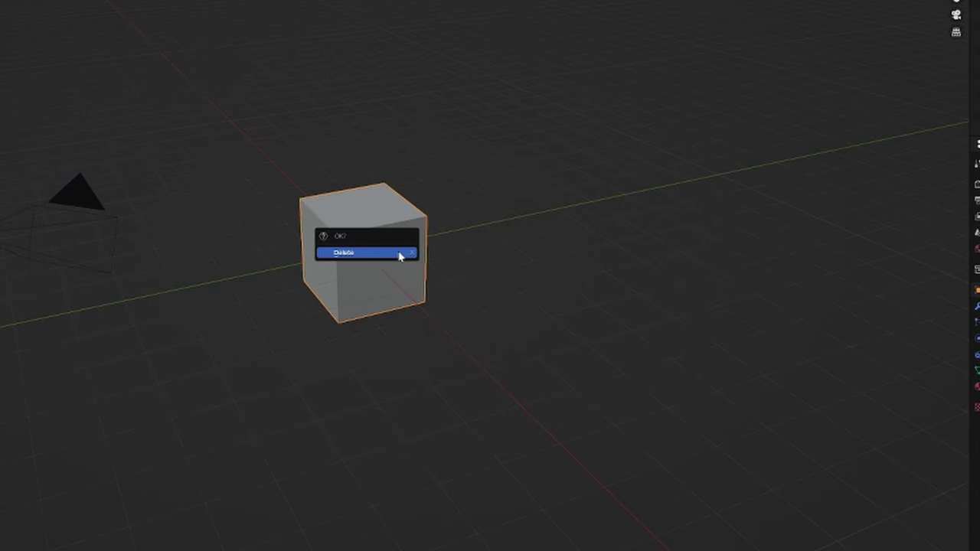
{"action": "left_click", "coordinate": [399, 255]}
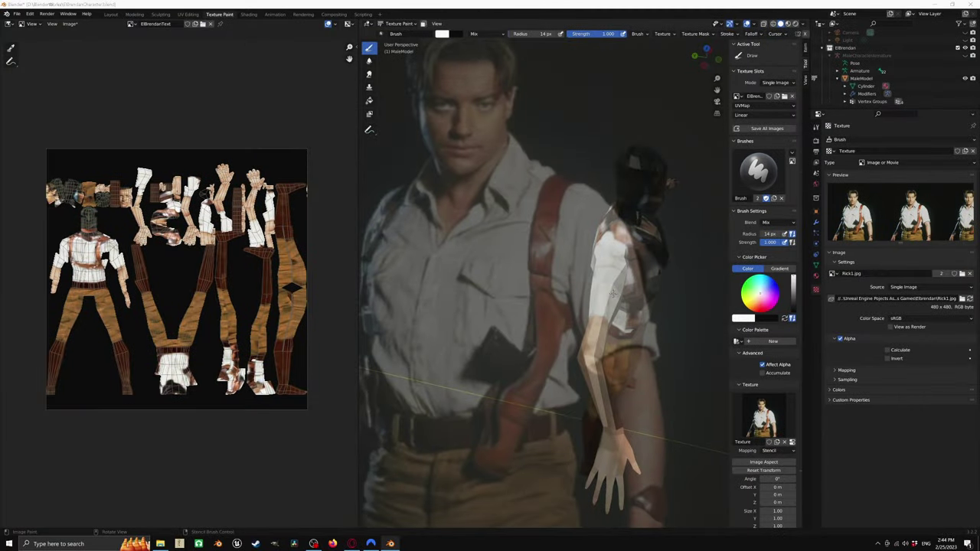
{"action": "mouse_move", "coordinate": [613, 293]}
{"action": "middle_mouse_down"}
{"action": "mouse_move", "coordinate": [612, 277]}
{"action": "mouse_move", "coordinate": [364, 272]}
{"action": "mouse_move", "coordinate": [690, 268]}
{"action": "middle_mouse_up"}
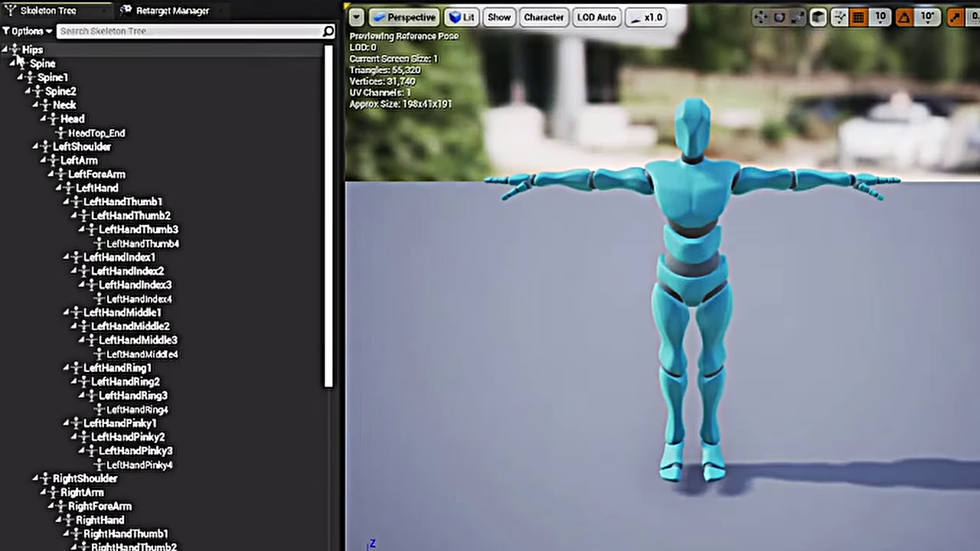
Step: Collapse and re-expand the Hips bone hierarchy, then inspect the FollowCamera component's camera properties
{"action": "left_click", "coordinate": [6, 50]}
{"action": "left_click", "coordinate": [7, 50]}
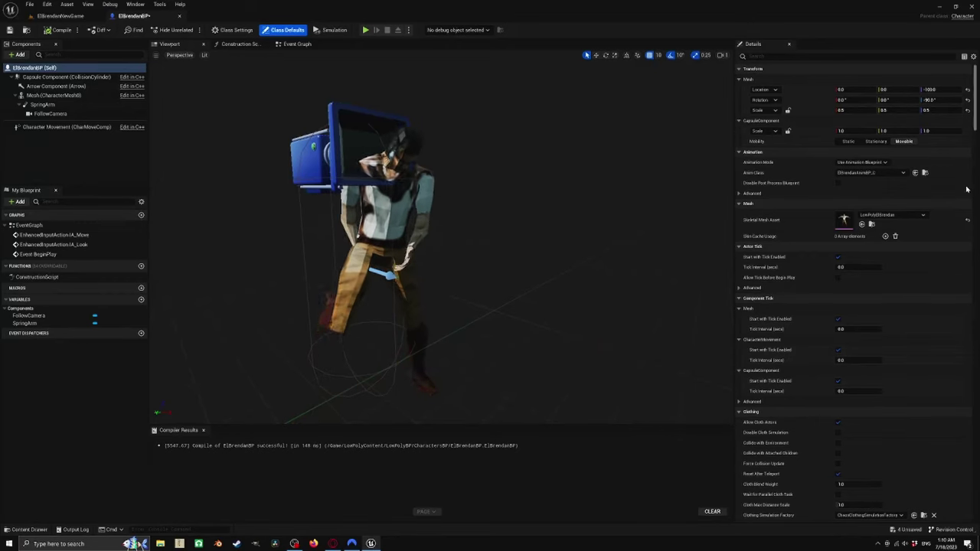
{"action": "left_click", "coordinate": [42, 104]}
{"action": "left_click", "coordinate": [49, 114]}
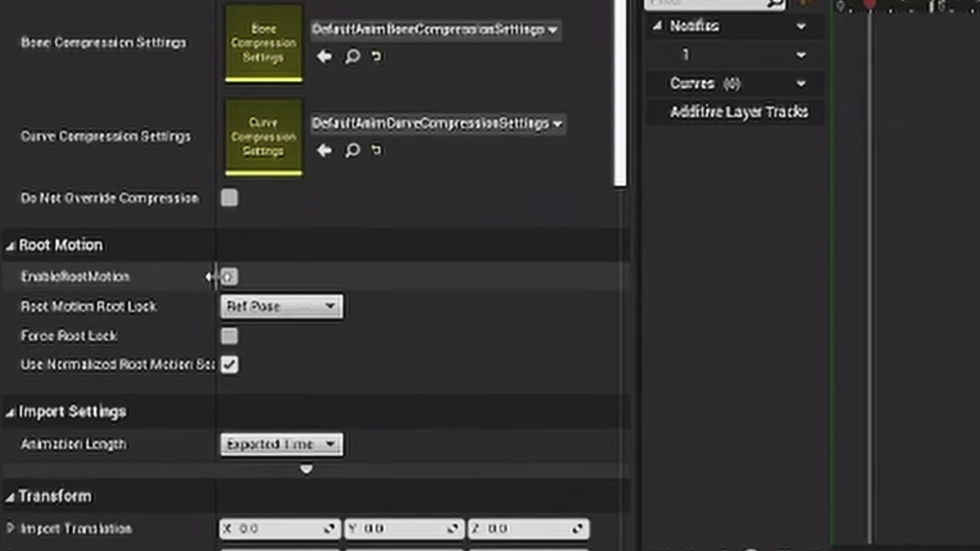
Step: Enable root motion on the slide animation with Root Lock set to Anim First Frame, then play-test walking forward
{"action": "left_click", "coordinate": [229, 277]}
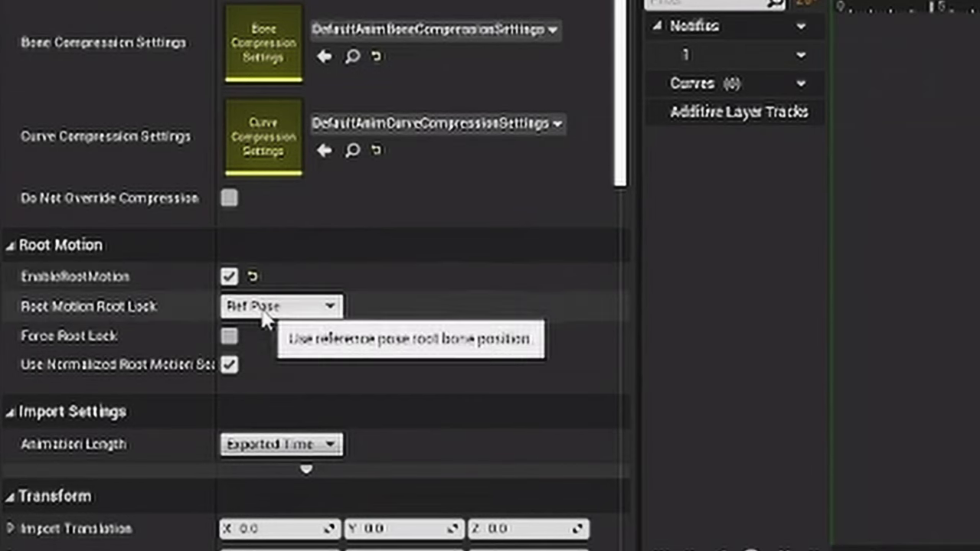
{"action": "left_click", "coordinate": [280, 306]}
{"action": "left_click", "coordinate": [262, 343]}
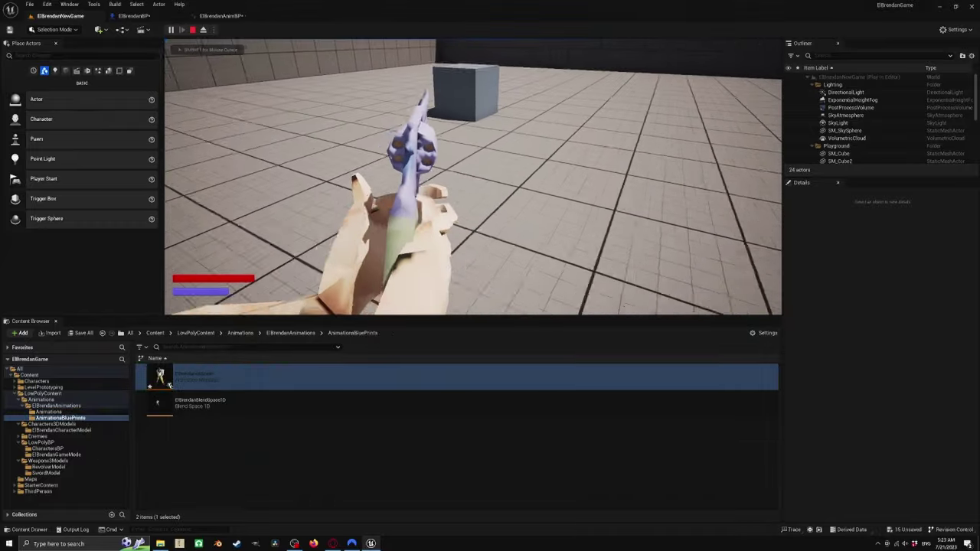
{"action": "key", "text": "w"}
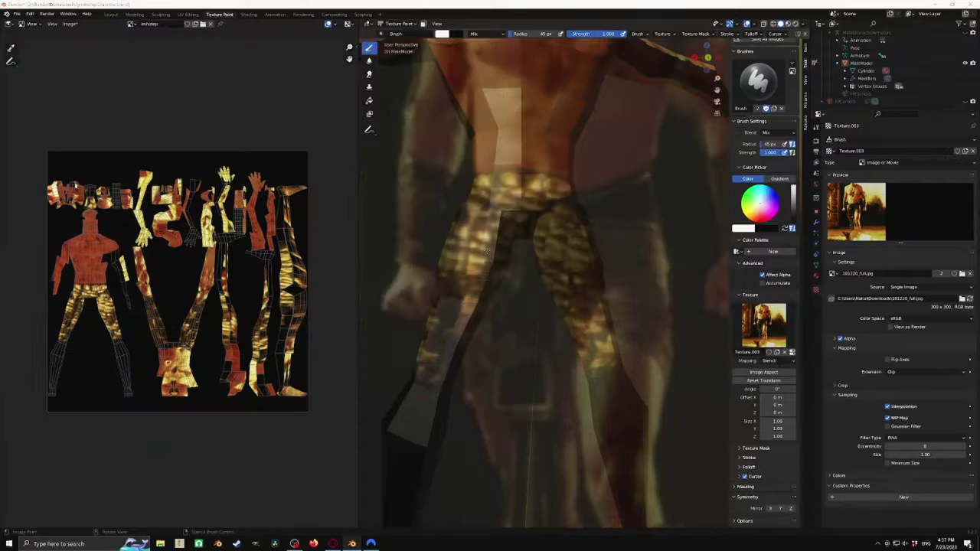
Step: Drag the Texture Paint stencil image slightly upward over the model
{"action": "right_click_drag", "start_coordinate": [474, 226], "coordinate": [473, 206]}
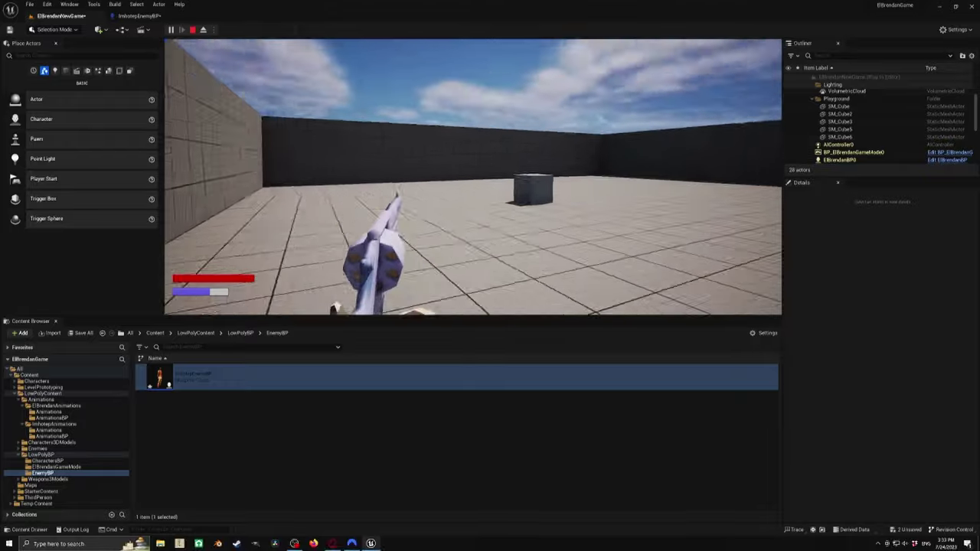
Step: During play, swing the weapon and walk forward toward the cube and Imhotep enemy
{"action": "left_click", "coordinate": [473, 176]}
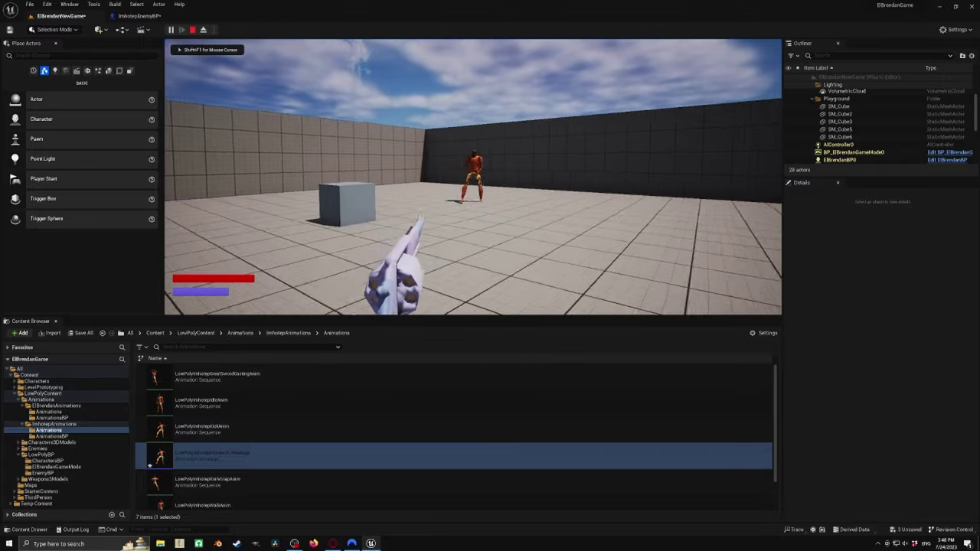
{"action": "key", "text": "w"}
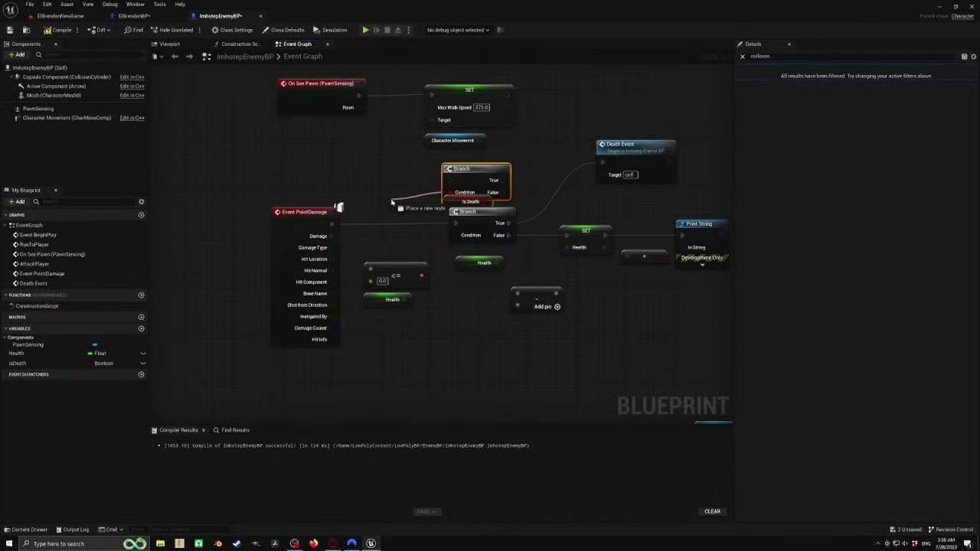
Step: Pull a wire from the Branch output in ImhotepEnemyBP's damage logic to open the node list
{"action": "left_click_drag", "start_coordinate": [391, 202], "coordinate": [393, 203]}
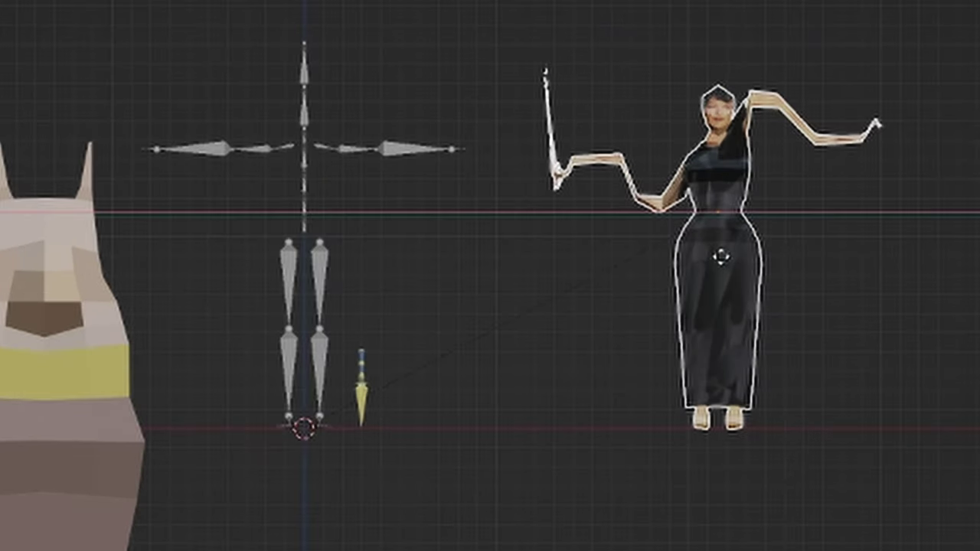
Step: Cancel the grab so the dark-dressed mesh returns to T-pose on its armature
{"action": "right_click", "coordinate": [720, 256]}
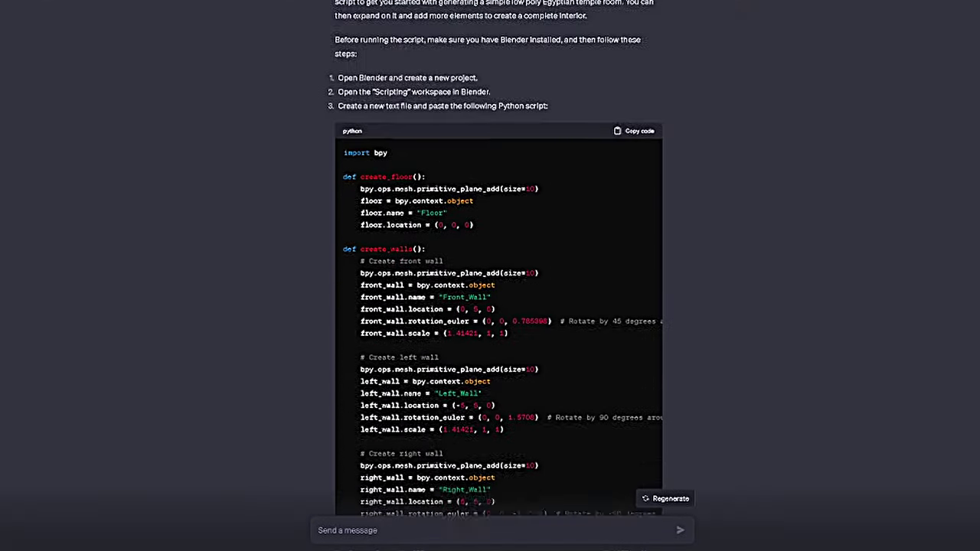
{"action": "scroll", "coordinate": [485, 259], "scroll_direction": "up", "scroll_amount": 1}
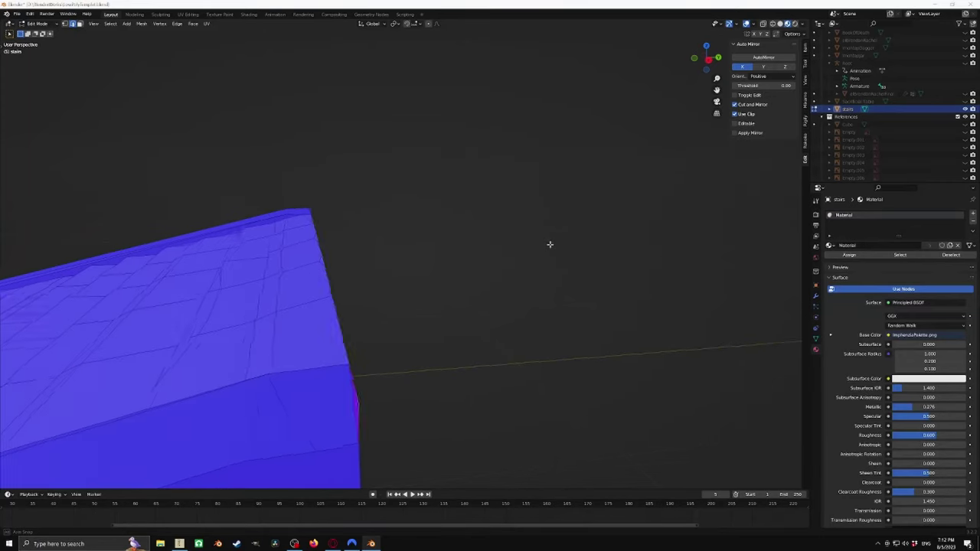
Step: Orbit the Mixamo preview to view the Laying Nodding animation from another angle
{"action": "middle_click_drag", "start_coordinate": [550, 244], "coordinate": [471, 204]}
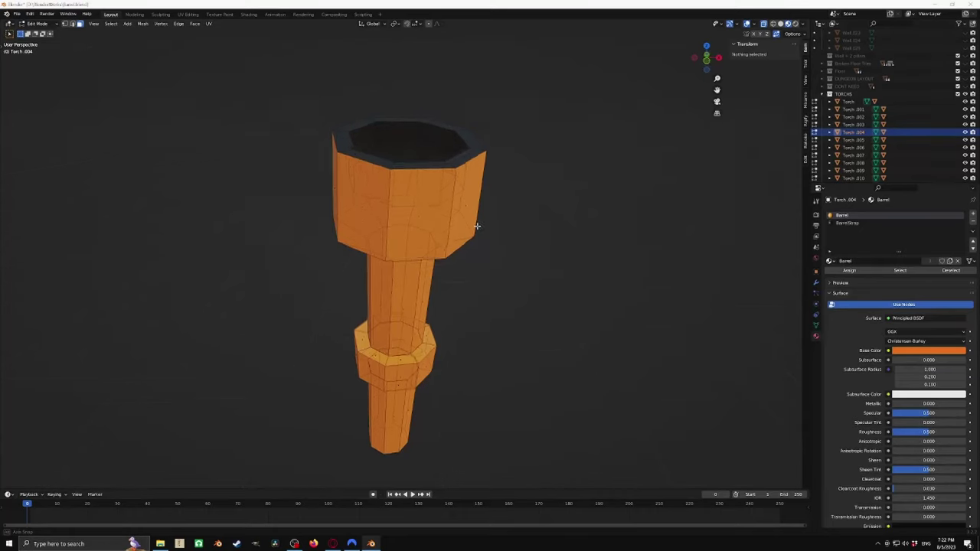
{"action": "middle_click_drag", "start_coordinate": [514, 260], "coordinate": [560, 232]}
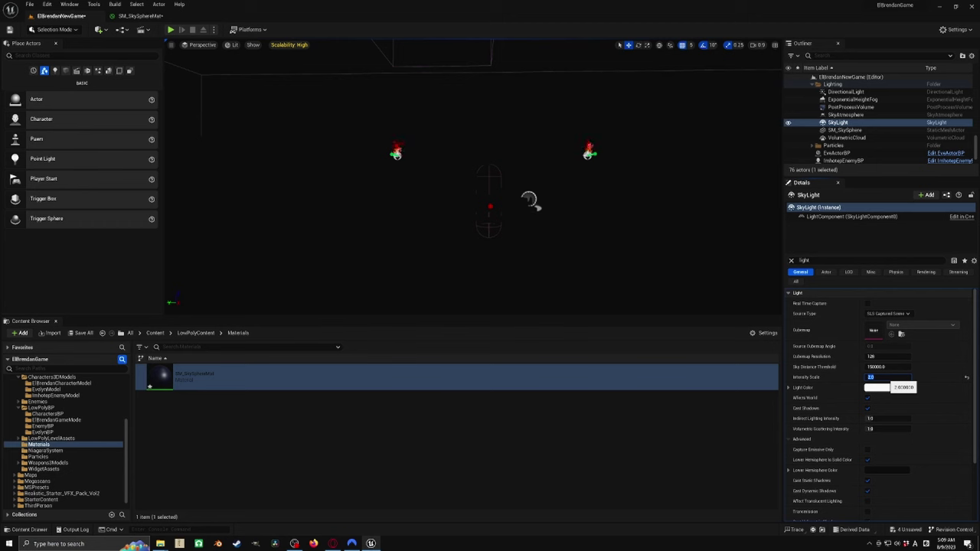
Step: Start a Play In Editor test of the tomb level with Alt+P
{"action": "key", "text": "alt+p"}
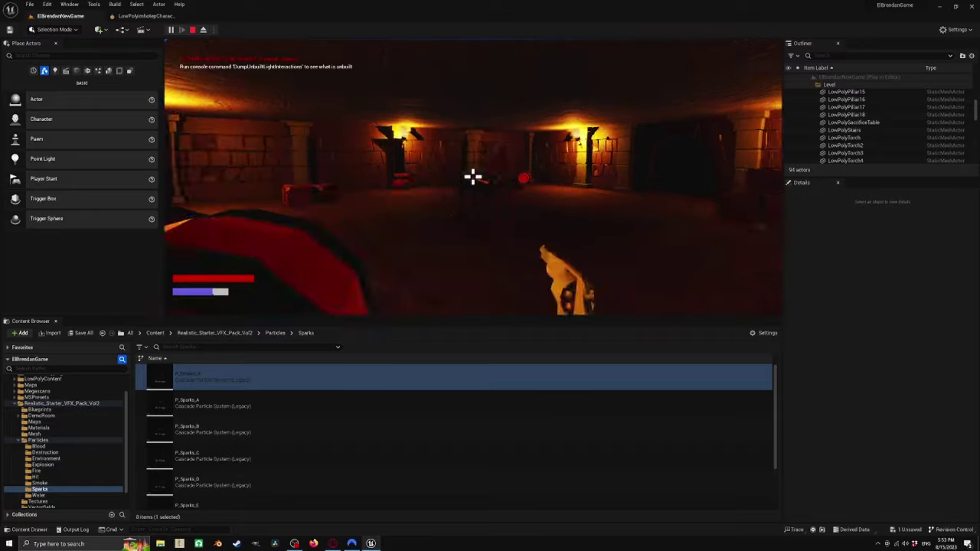
Step: Attack the approaching enemy repeatedly in the corridor during the play-test
{"action": "left_click", "coordinate": [473, 177]}
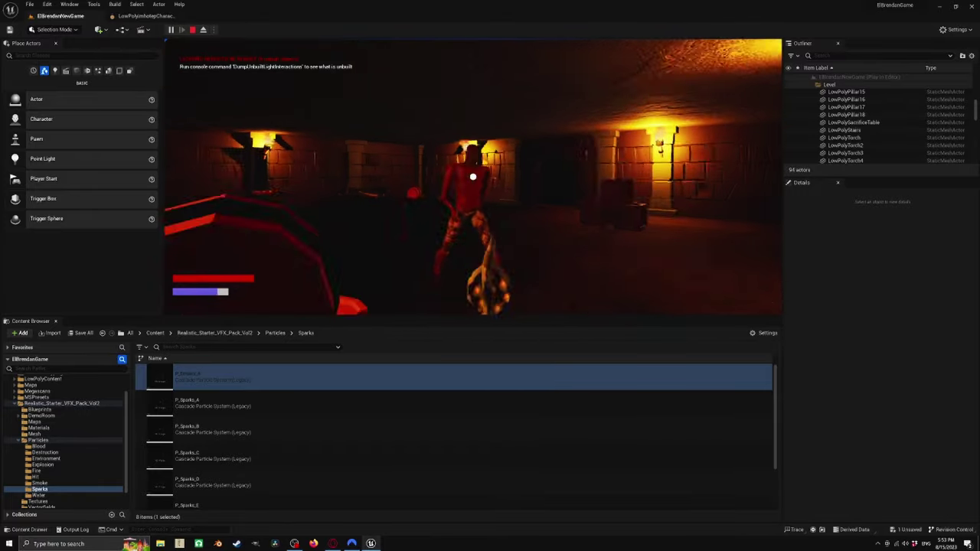
{"action": "left_click", "coordinate": [472, 177]}
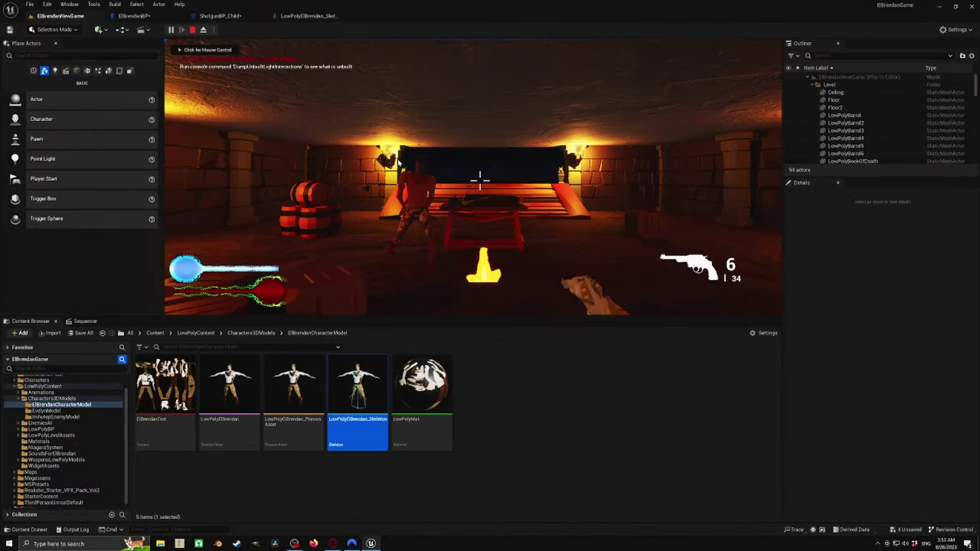
Step: Stop the play-test session with Esc to return to the editor
{"action": "key", "text": "Escape"}
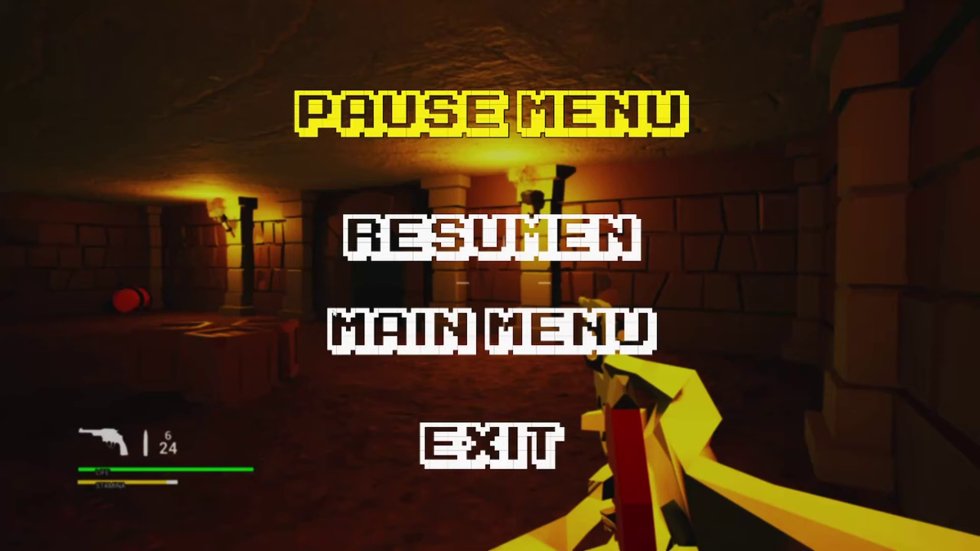
Step: Leave the Pause Menu for the Main Menu and open the game's Options settings
{"action": "left_click", "coordinate": [405, 344]}
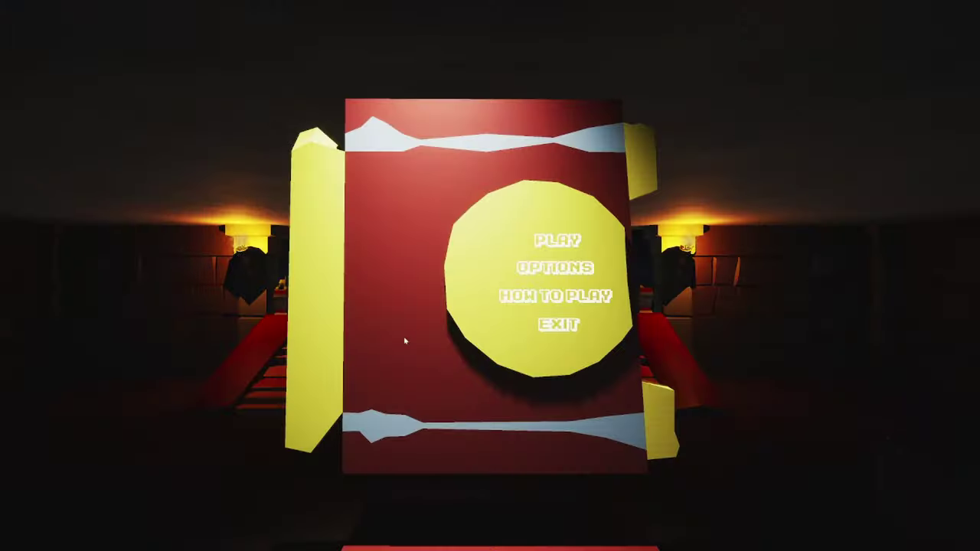
{"action": "left_click", "coordinate": [581, 272]}
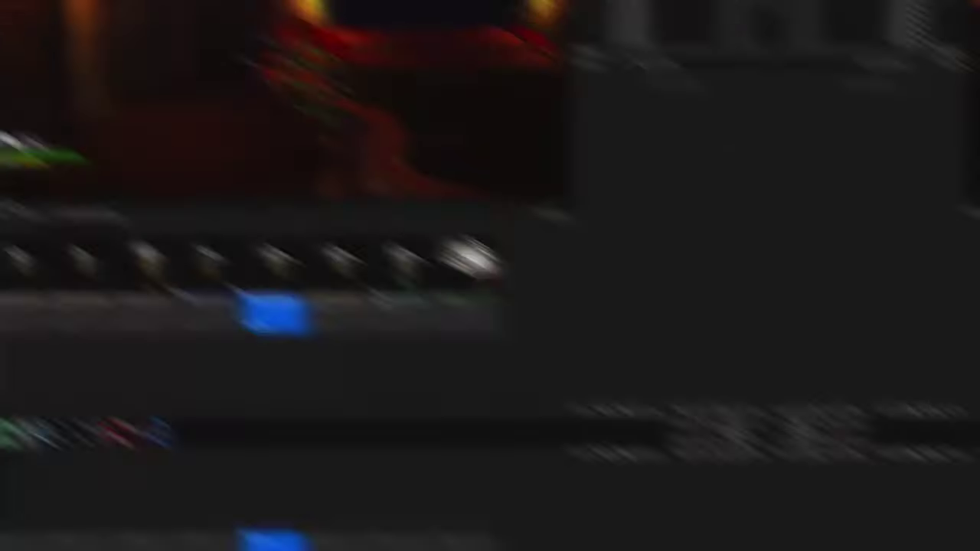
Step: Walk the player forward past the barrels in the tomb level
{"action": "key", "text": "w"}
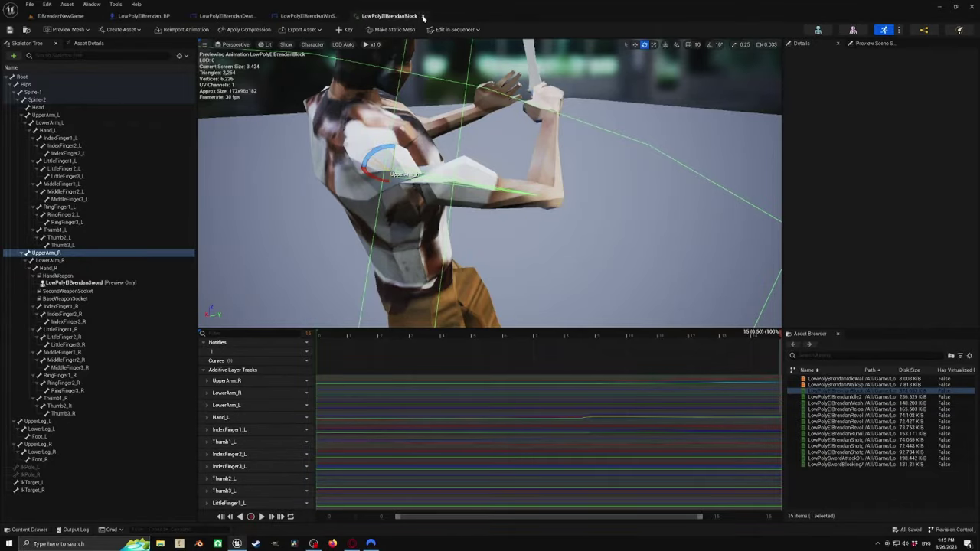
Step: Bring up the LowPolyElBrendanWinScreen widget layout in the Designer view
{"action": "left_click", "coordinate": [424, 17]}
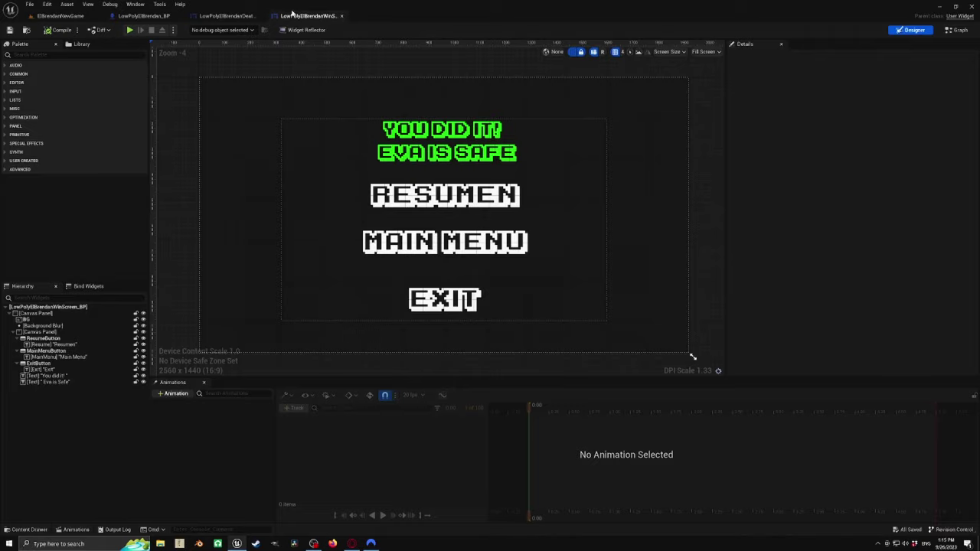